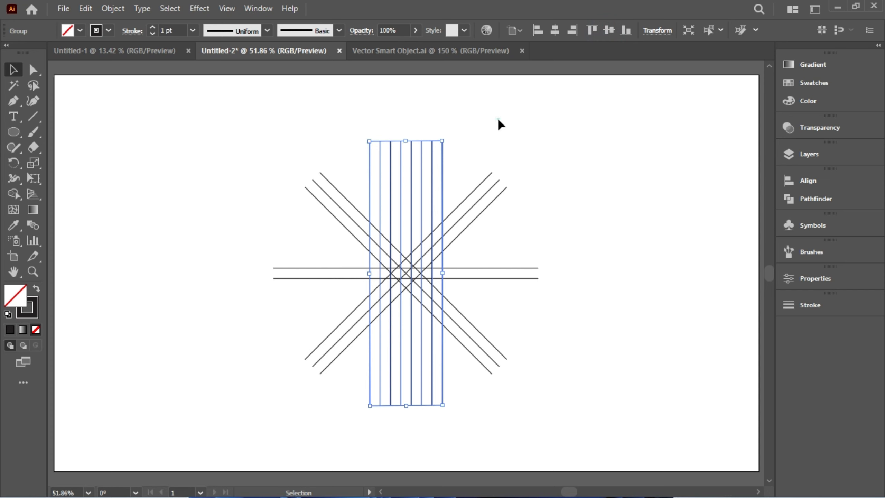
- Ungroup the group of crossing diagonal lines
click(498, 117)
click(493, 186)
right_click(492, 186)
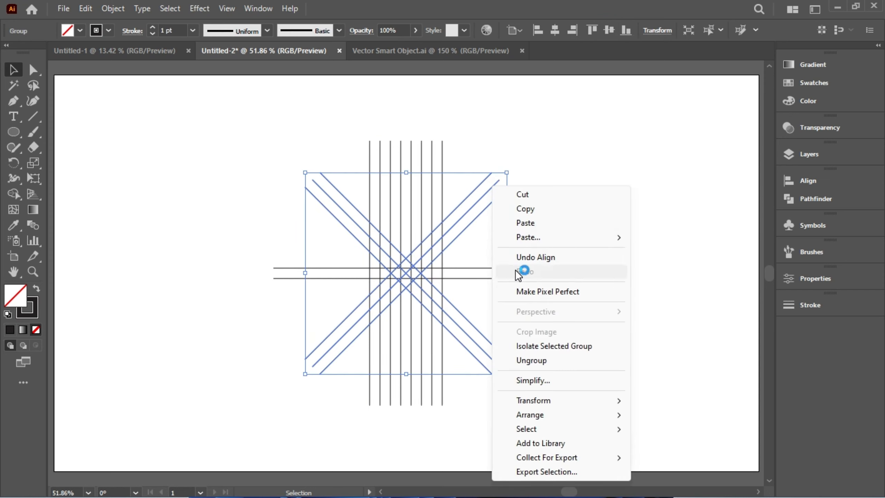
click(534, 362)
click(536, 230)
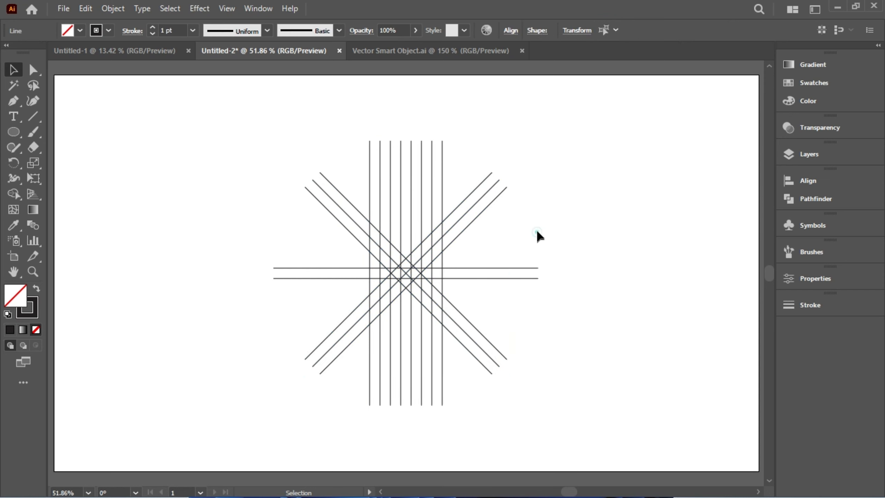
- Duplicate the three rising diagonal lines down and to the right, parallel to the originals
drag(478, 170, 499, 210)
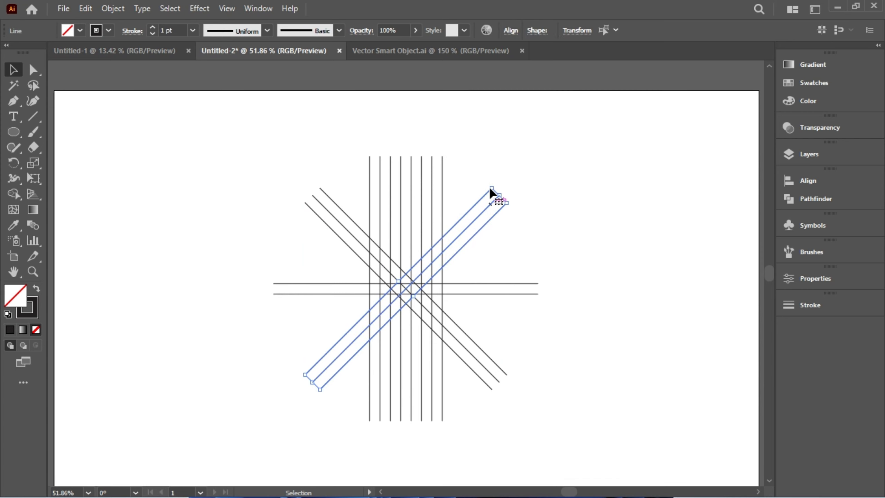
scroll(498, 210, up, 1)
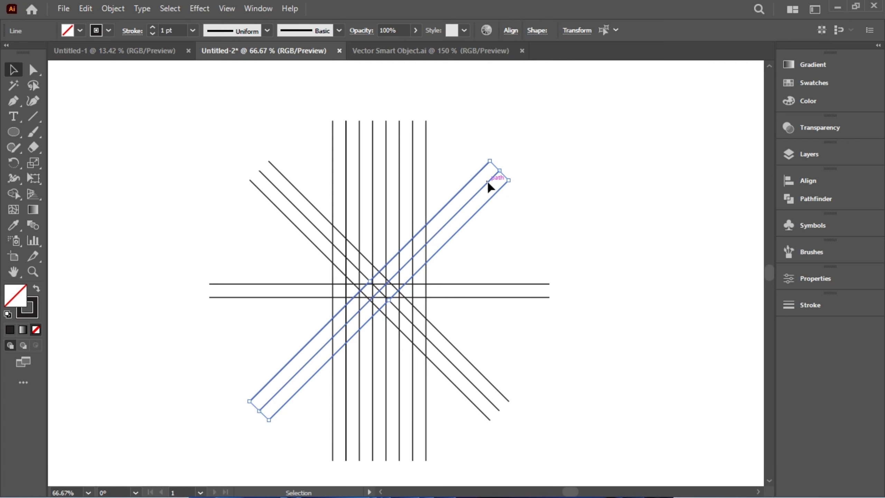
drag(488, 183, 511, 207)
- Reflect the duplicated diagonals about the vertical axis as a copy and place the mirrored lines up-right beside the original falling diagonals
right_click(510, 208)
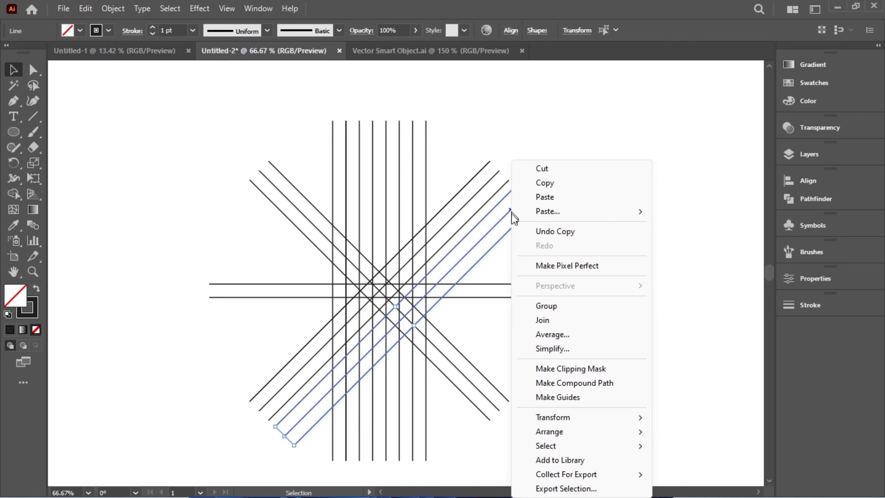
mouse_move(634, 423)
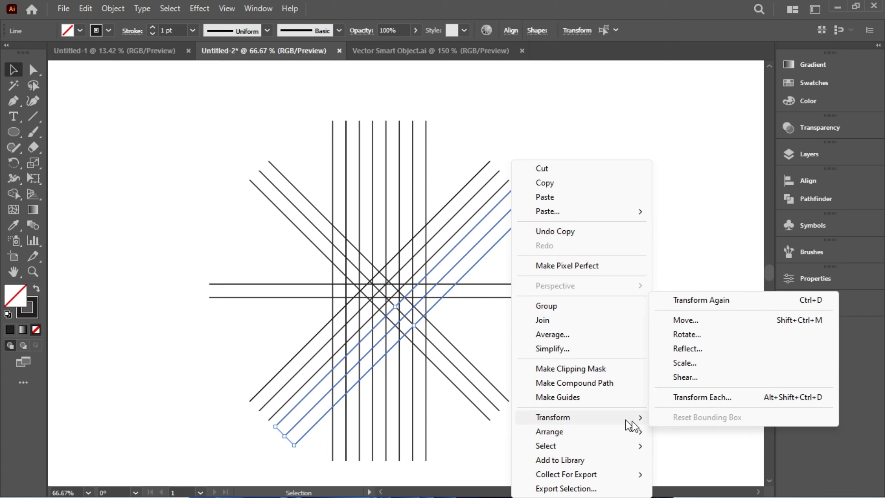
click(701, 349)
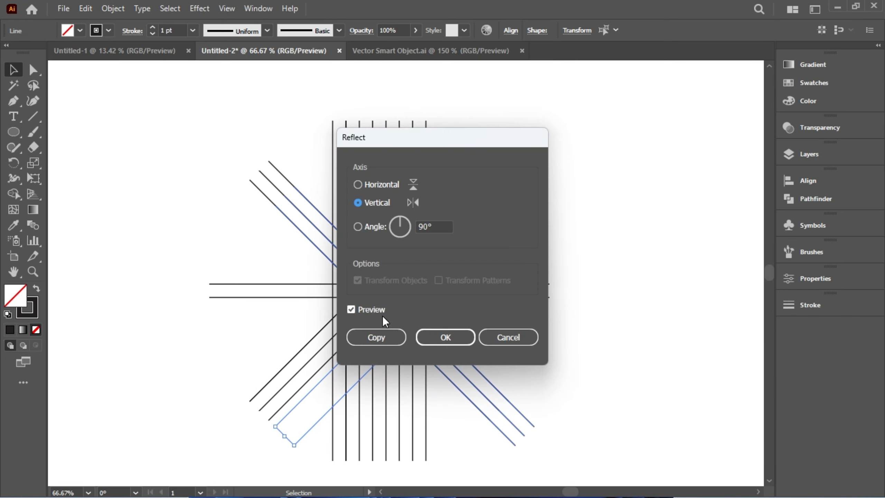
click(389, 336)
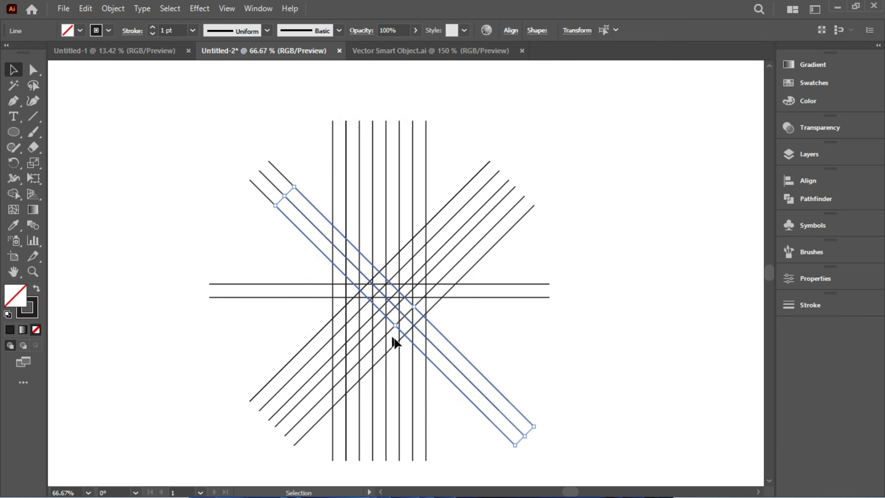
shift+click(438, 349)
drag(433, 349, 455, 323)
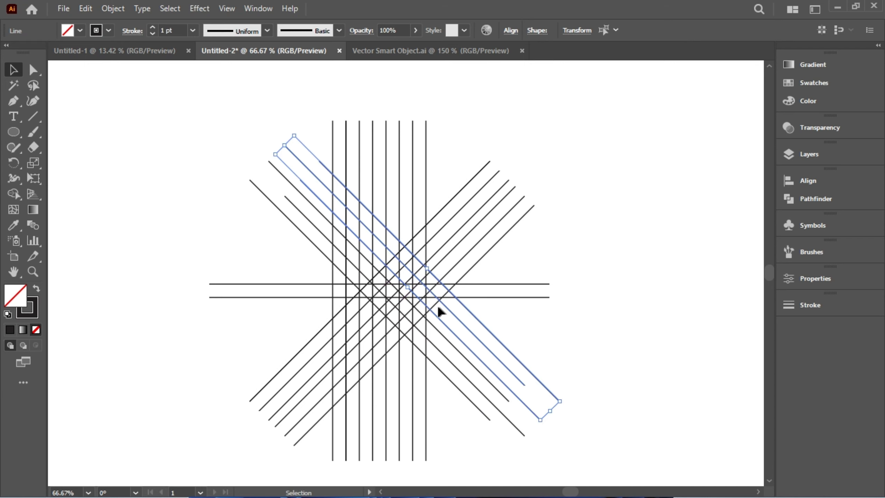
- Draw a circle with the Ellipse tool to the left of the line grid and scale it down slightly
click(241, 231)
drag(18, 125, 47, 161)
drag(176, 214, 242, 267)
key(ctrl+minus)
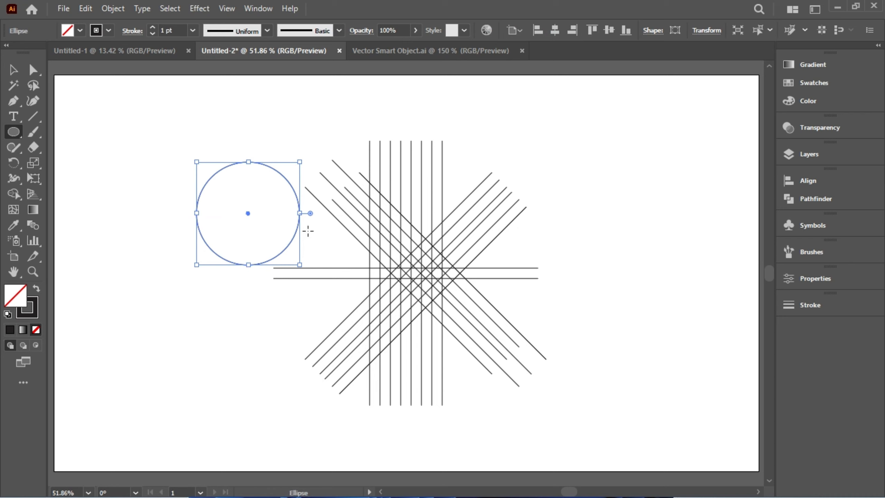
drag(300, 265, 293, 258)
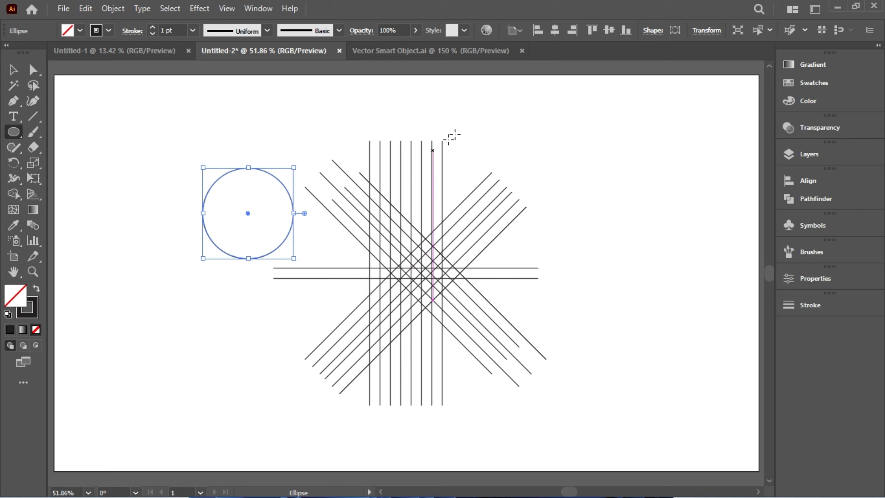
- Center the circle horizontally and vertically on the line grid and enlarge it from its center past the outer vertical lines
click(557, 31)
click(608, 32)
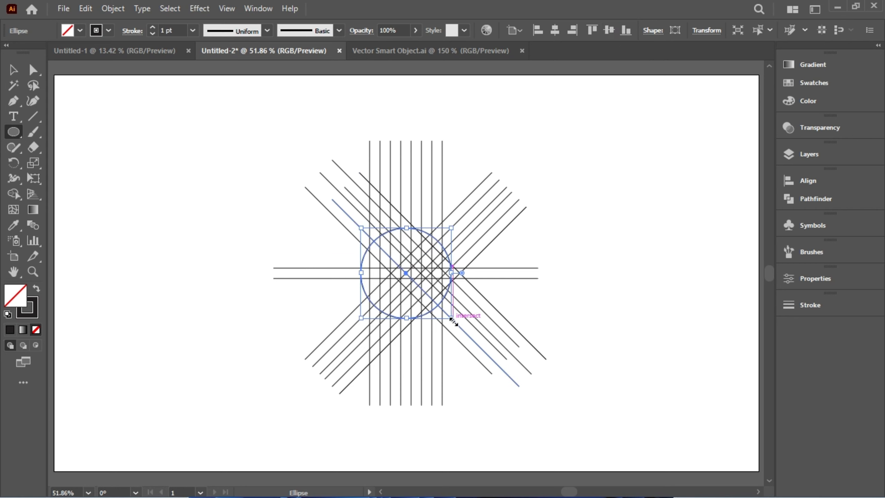
drag(452, 320, 475, 347)
click(14, 71)
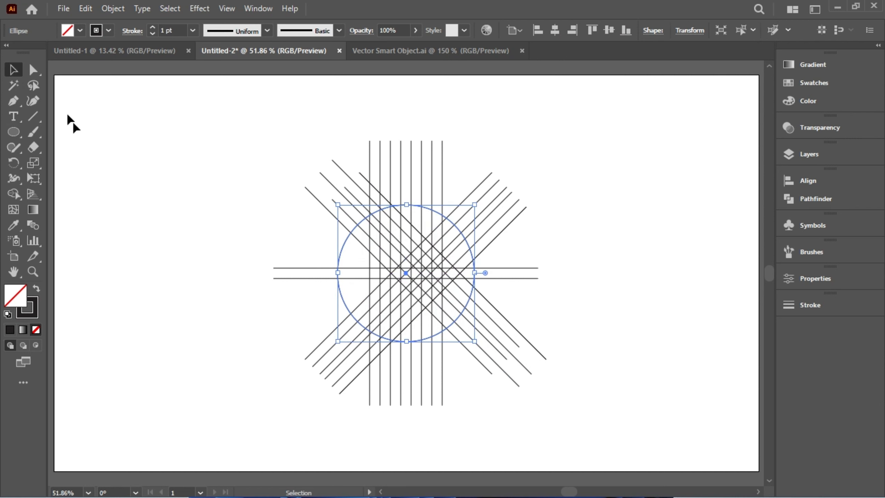
drag(346, 253, 347, 254)
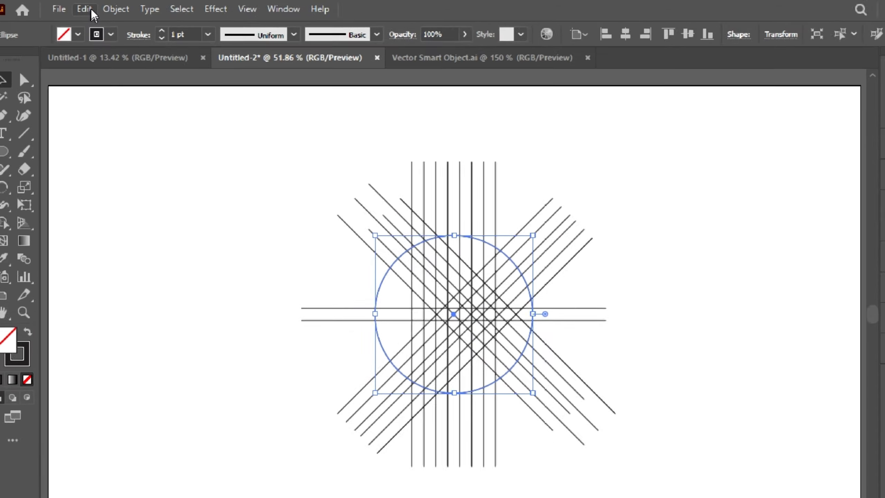
- Copy the circle, paste it in place and scale the copy from its center to about 214 px, forming a concentric inner circle
click(92, 8)
click(103, 105)
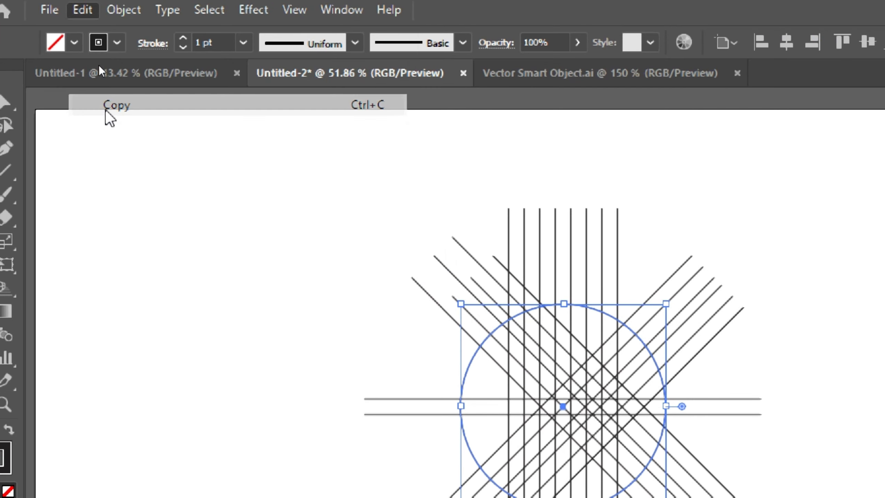
click(82, 9)
click(111, 150)
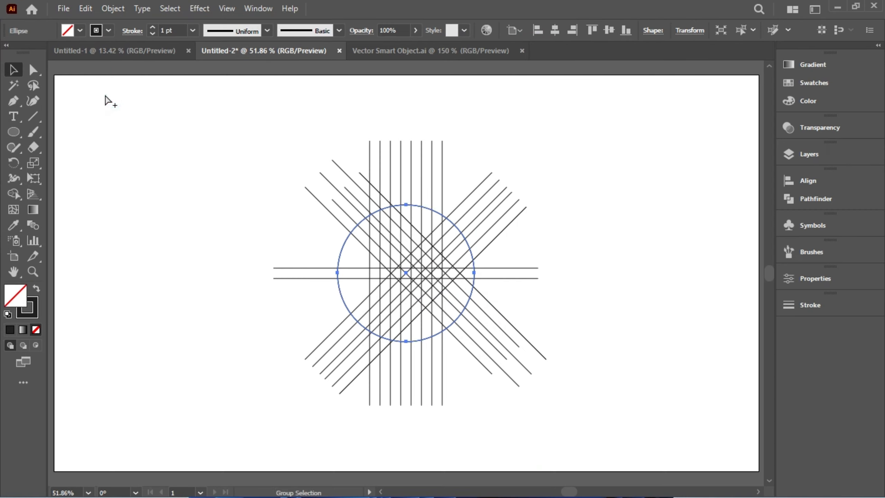
key(v)
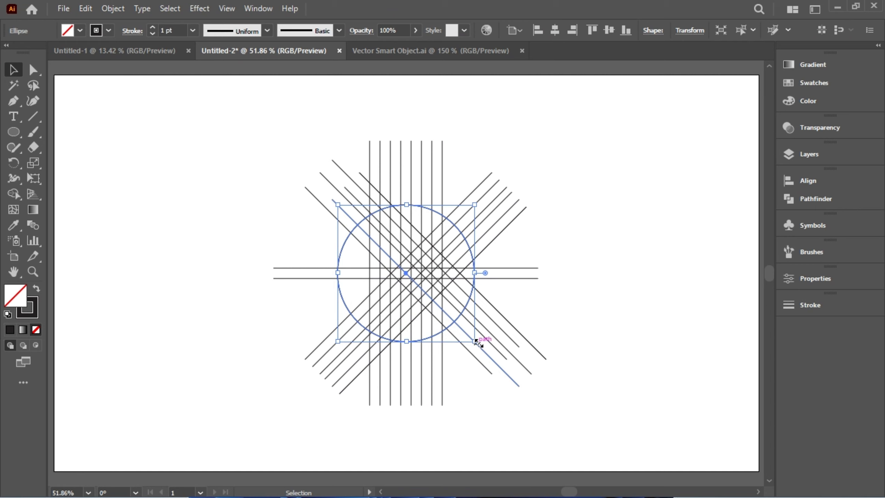
drag(475, 341, 465, 331)
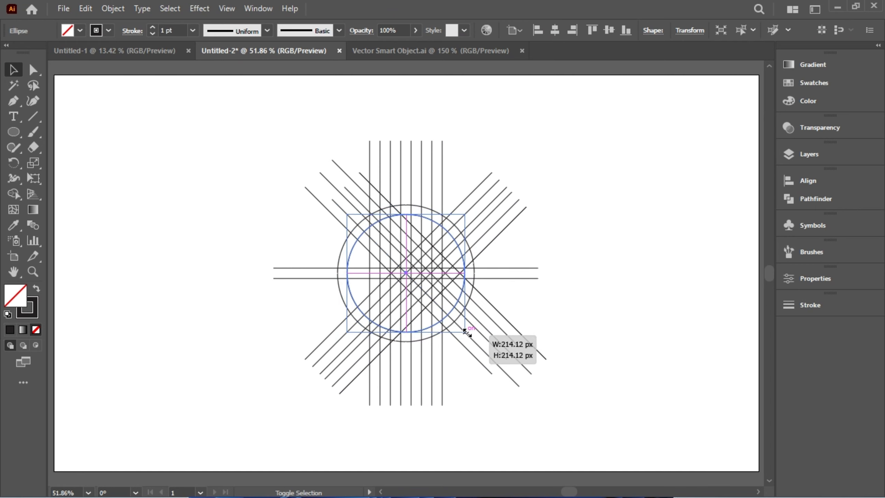
drag(466, 330, 467, 331)
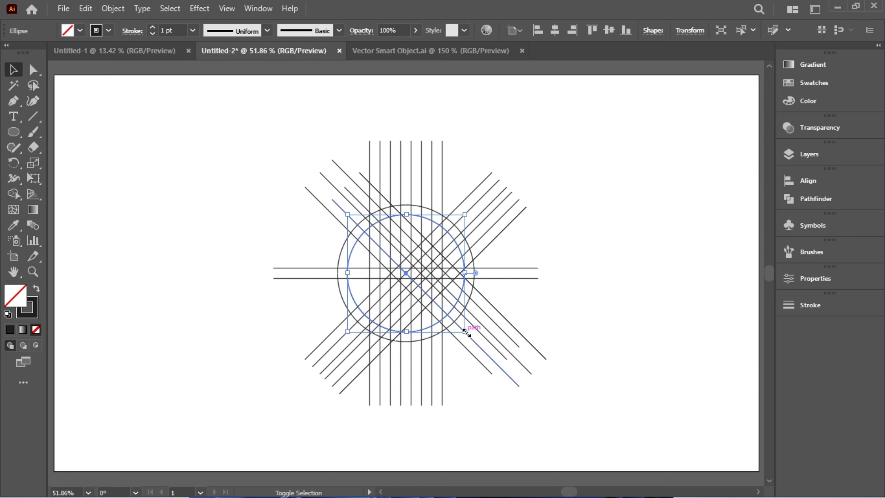
- Select all construction lines and circles, activate Shape Builder and set the fill to black
drag(274, 156, 539, 407)
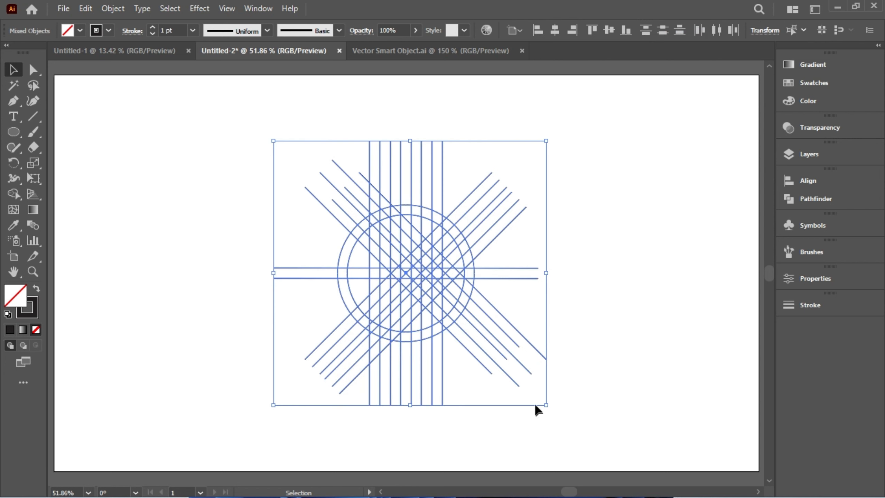
click(87, 264)
key(z)
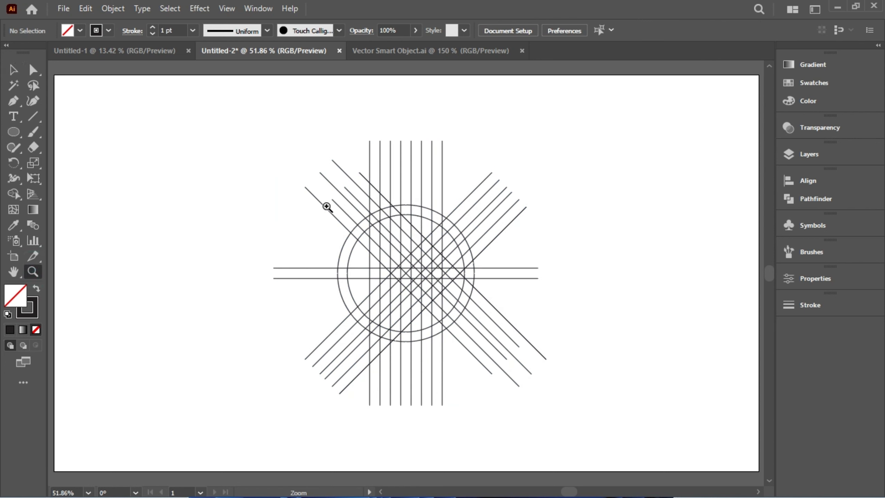
drag(335, 204, 376, 273)
click(12, 74)
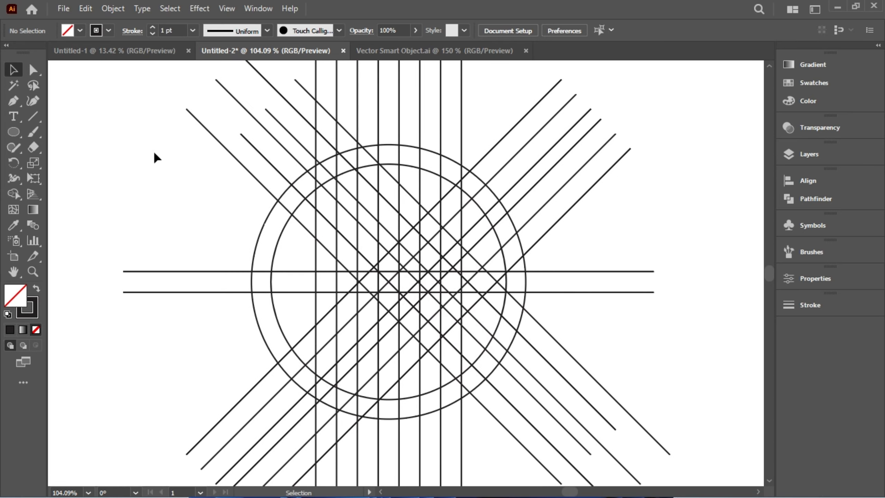
drag(148, 136, 588, 476)
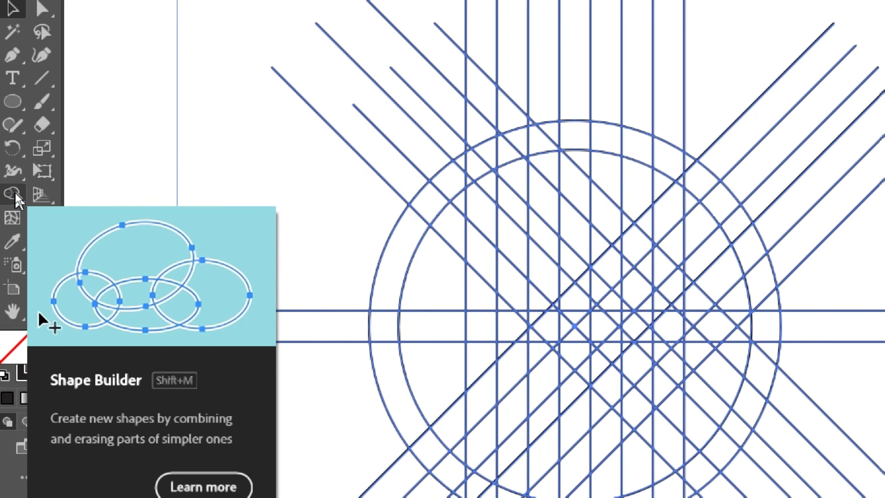
click(15, 192)
click(70, 198)
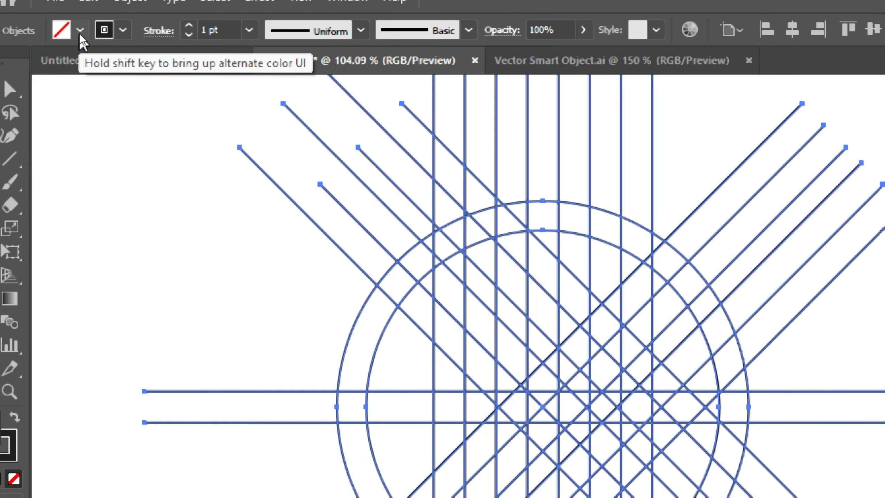
click(80, 30)
click(13, 64)
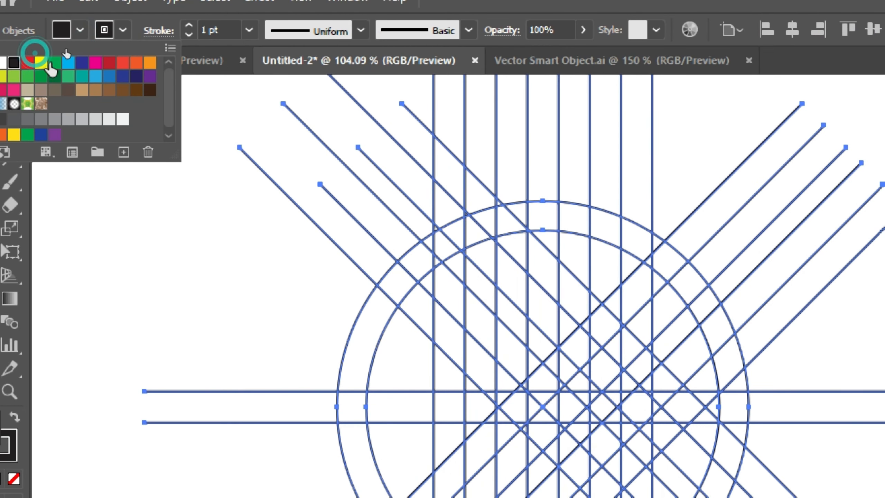
click(82, 28)
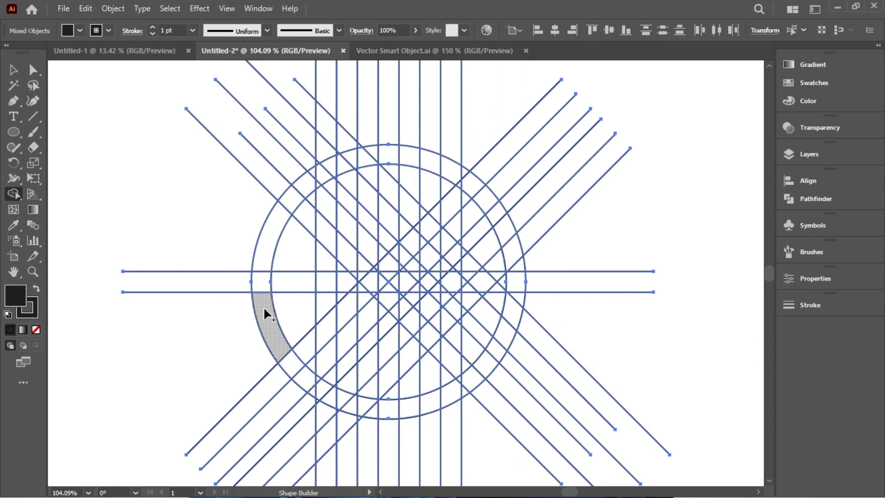
- Merge the left arc, crossbar and leftmost vertical bar into one letter shape, and the central crossing strokes into an X, using Shape Builder
mouse_move(263, 307)
mouse_down()
mouse_move(275, 217)
mouse_move(335, 165)
mouse_move(312, 176)
mouse_move(327, 173)
mouse_move(328, 280)
mouse_move(268, 283)
mouse_move(323, 277)
mouse_move(330, 396)
mouse_move(319, 377)
mouse_move(329, 398)
mouse_up()
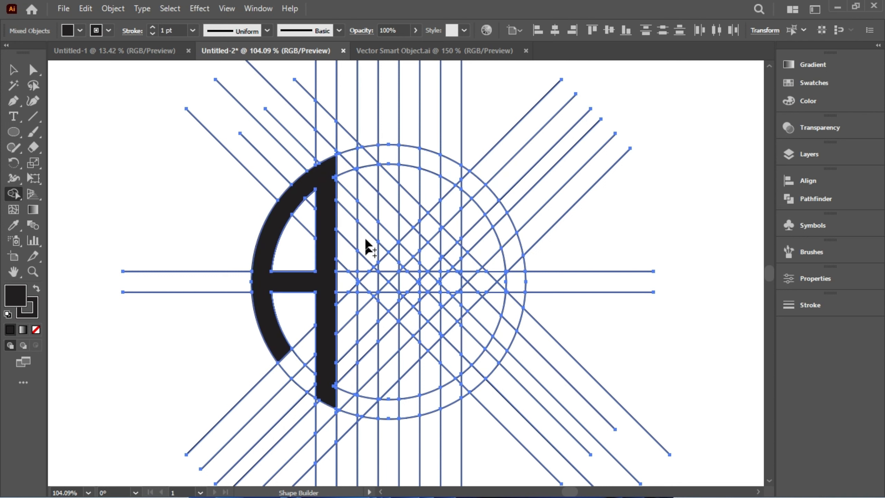
drag(373, 157, 372, 293)
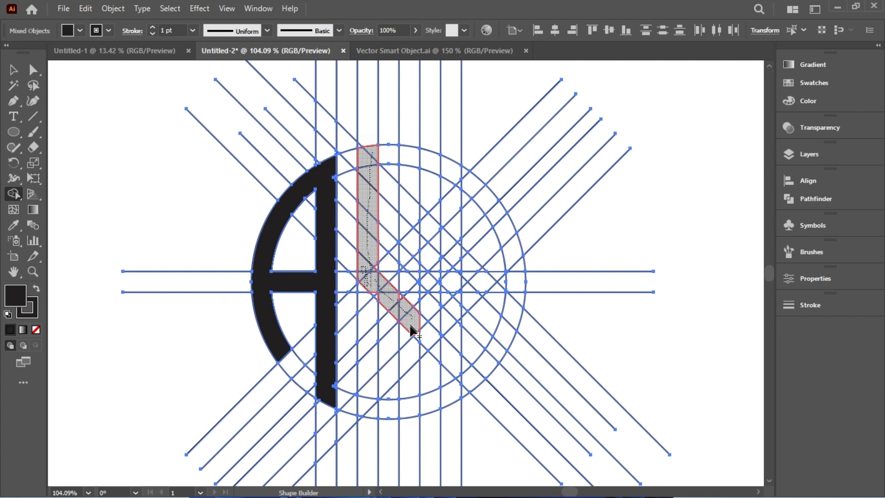
drag(411, 329, 408, 407)
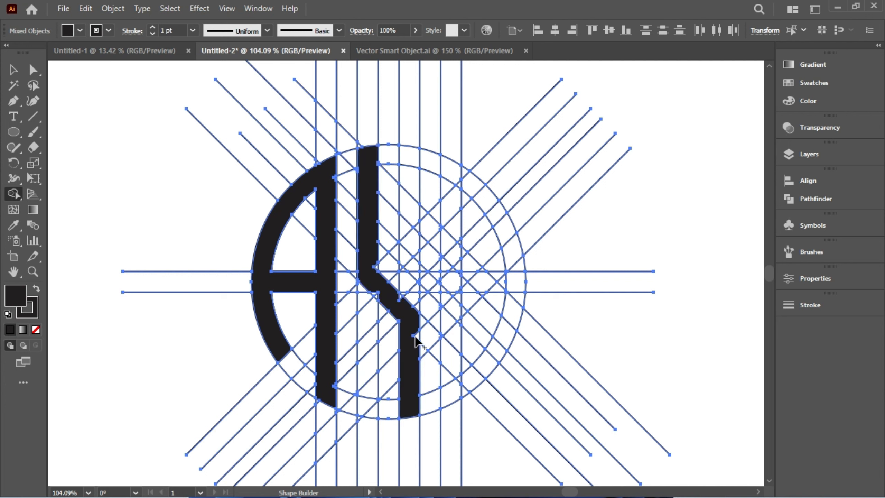
mouse_move(411, 154)
mouse_down()
mouse_move(412, 276)
mouse_move(374, 319)
mouse_move(372, 413)
mouse_up()
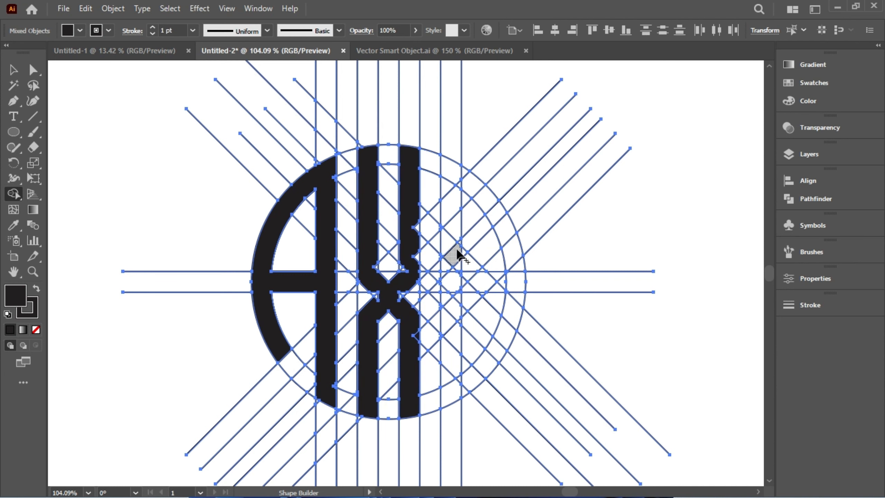
- Merge the right vertical bar, its short crossbar and the two angled arcs at the circle's right side into the third letter
drag(449, 176, 452, 401)
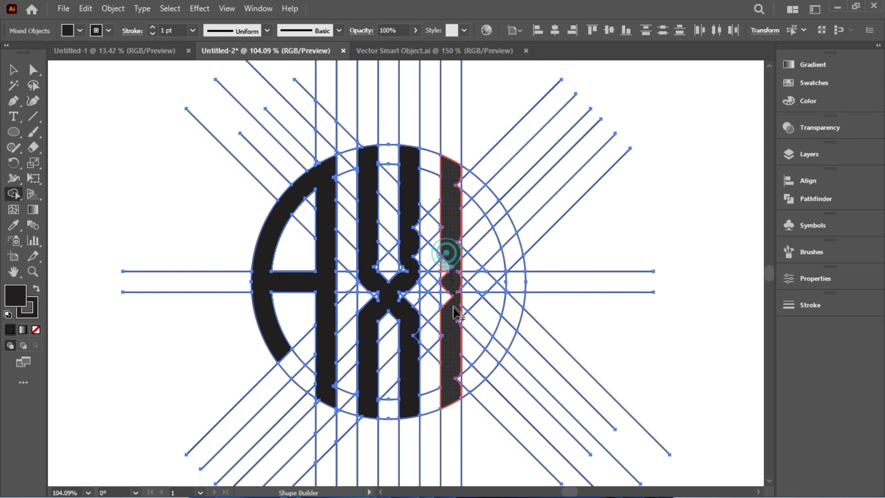
mouse_move(456, 284)
mouse_down()
mouse_move(499, 273)
mouse_move(510, 242)
mouse_move(488, 188)
mouse_up()
mouse_move(482, 285)
mouse_down()
mouse_move(508, 319)
mouse_move(489, 361)
mouse_up()
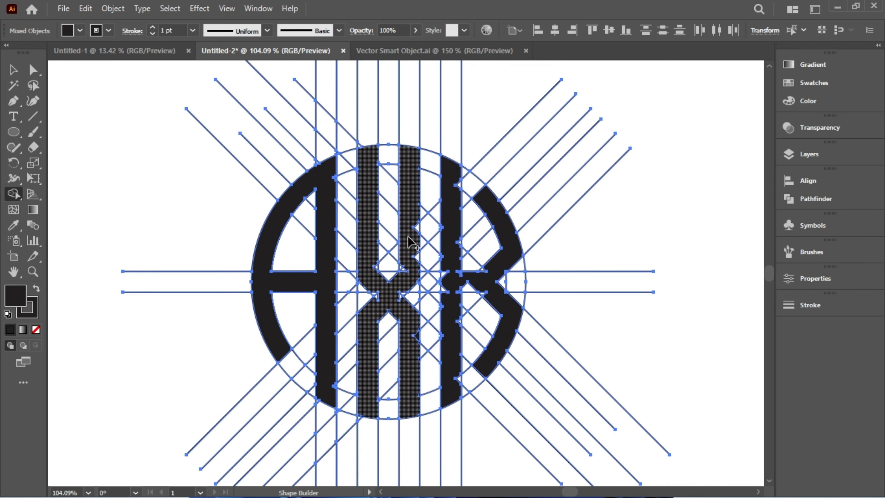
- Merge the leftover notches along the X's right leg and the third letter's vertical bar into their shapes with Shape Builder
scroll(408, 239, up, 2)
mouse_move(422, 198)
mouse_down()
mouse_move(429, 226)
mouse_move(405, 316)
mouse_move(345, 283)
mouse_move(356, 366)
mouse_up()
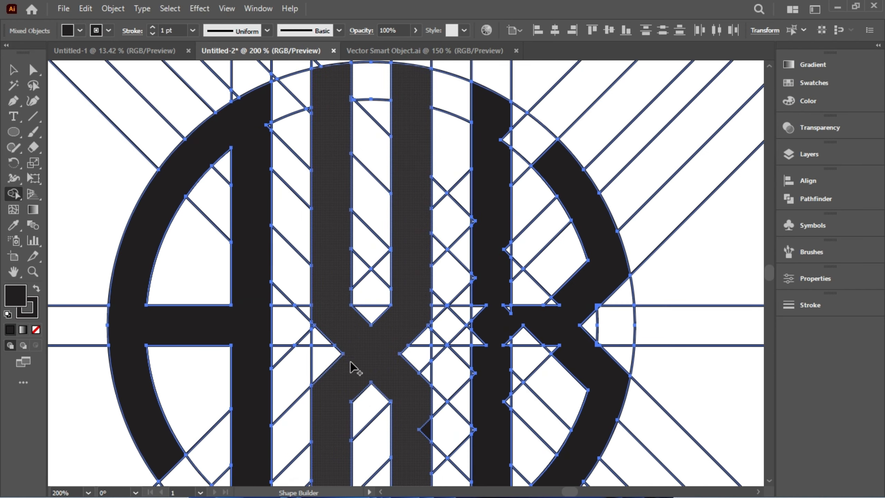
scroll(417, 363, down, 3)
scroll(418, 365, down, 2)
scroll(475, 276, up, 3)
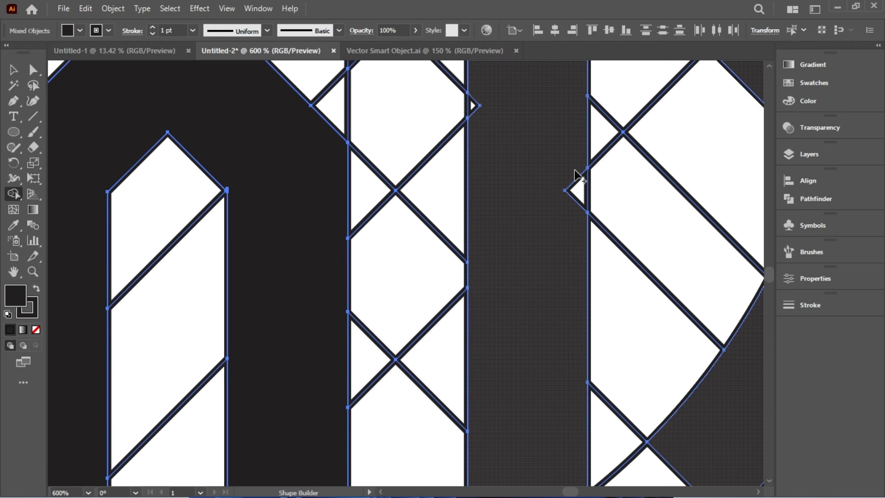
drag(501, 78, 506, 189)
drag(479, 233, 696, 262)
drag(618, 158, 507, 247)
drag(500, 321, 590, 229)
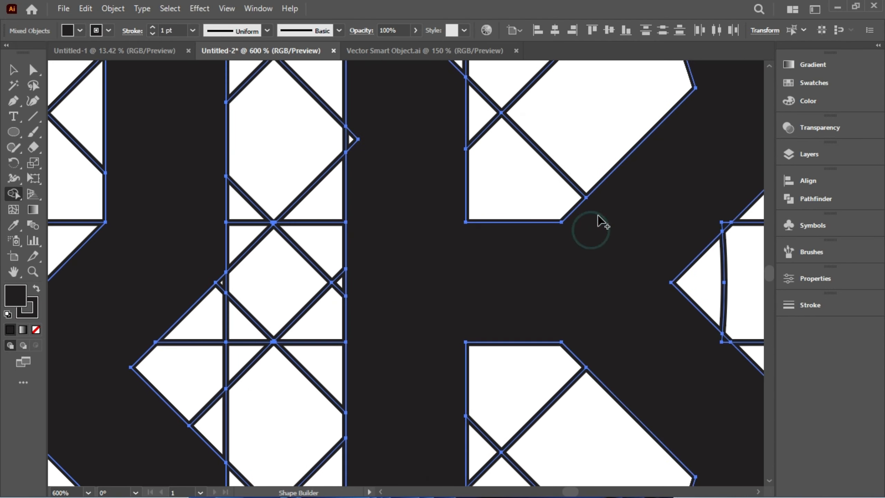
drag(679, 216, 504, 266)
drag(549, 389, 539, 409)
drag(378, 87, 563, 450)
drag(373, 409, 440, 340)
drag(519, 419, 497, 366)
- Merge the leftover notches at the upper and lower ends of the A's vertical bar into the letter with Shape Builder
scroll(498, 366, down, 8)
drag(330, 266, 470, 421)
scroll(471, 421, down, 2)
drag(423, 182, 484, 296)
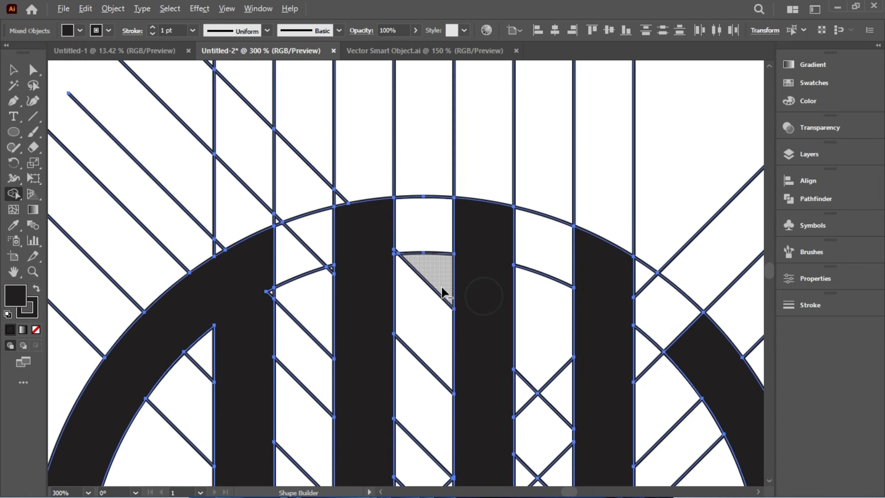
drag(455, 471, 436, 186)
scroll(436, 186, up, 12)
mouse_move(209, 418)
mouse_down()
mouse_move(395, 439)
mouse_move(379, 435)
mouse_up()
drag(433, 95, 434, 123)
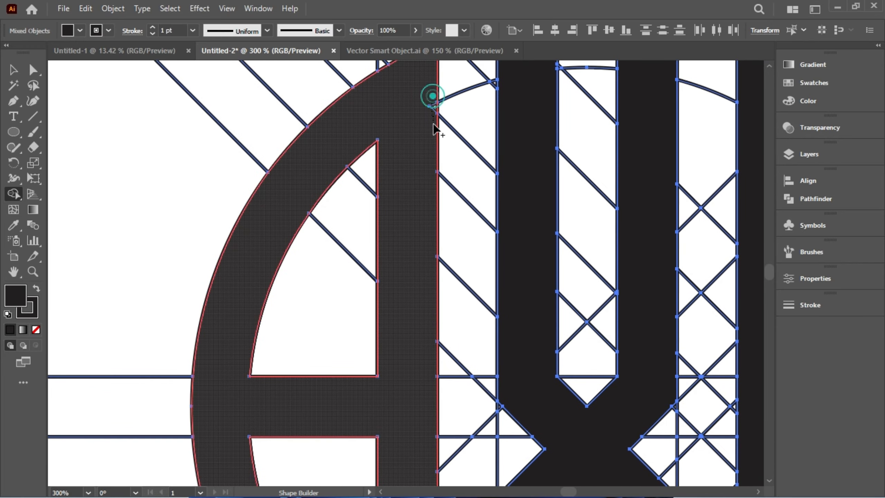
scroll(428, 244, down, 10)
drag(425, 352, 435, 380)
scroll(498, 439, down, 2)
drag(505, 310, 364, 310)
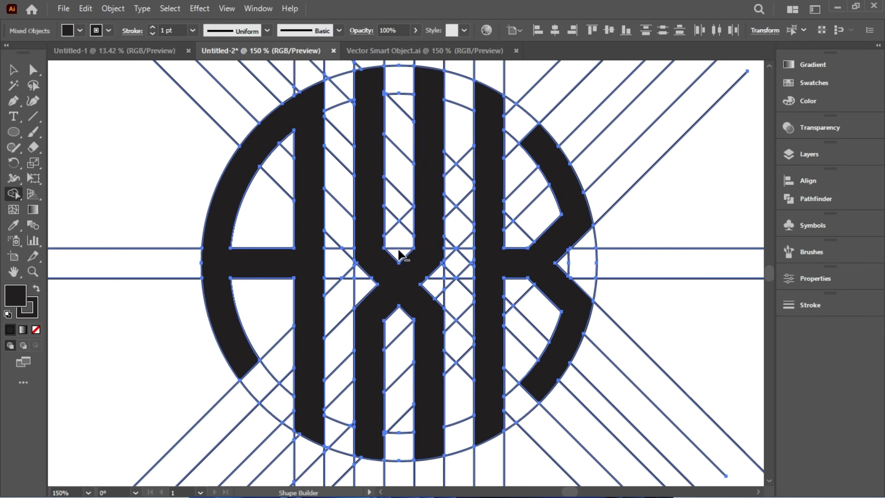
scroll(400, 250, down, 2)
- Select all construction lines and circle remnants except the three merged letters and delete them
click(13, 70)
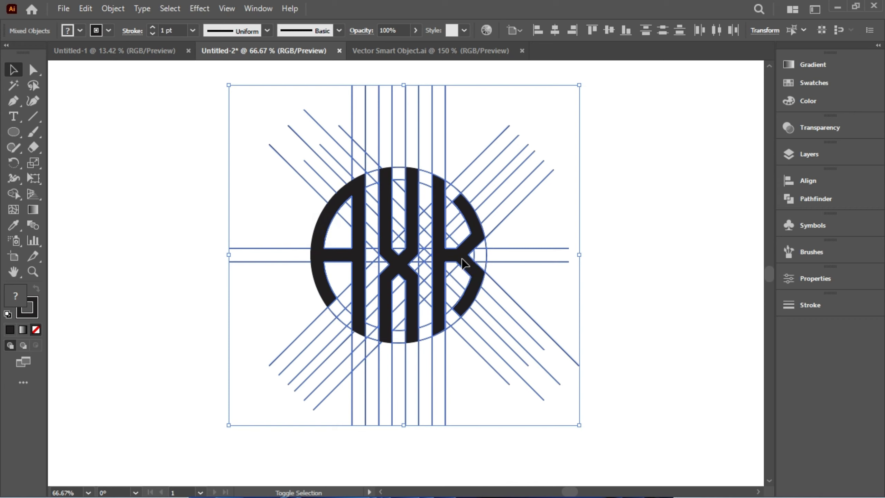
key(slash)
key(Delete)
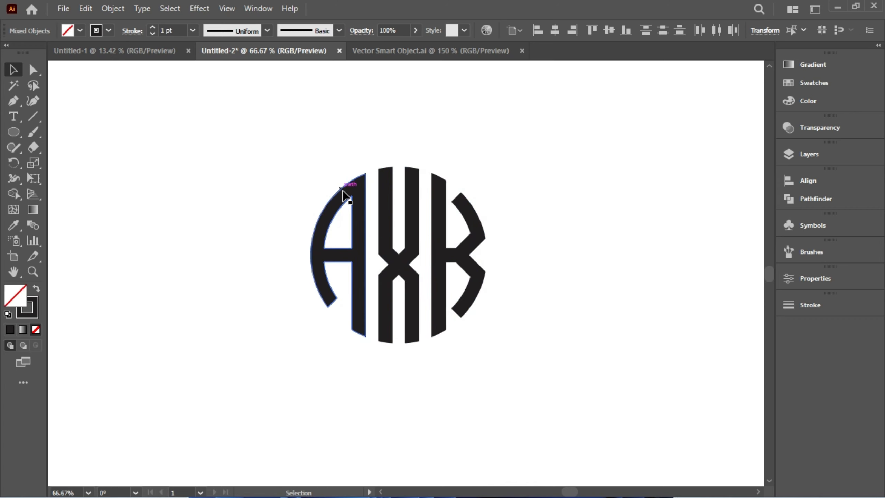
- Select the three letters and set their stroke to None, keeping the black fill
drag(289, 132, 495, 382)
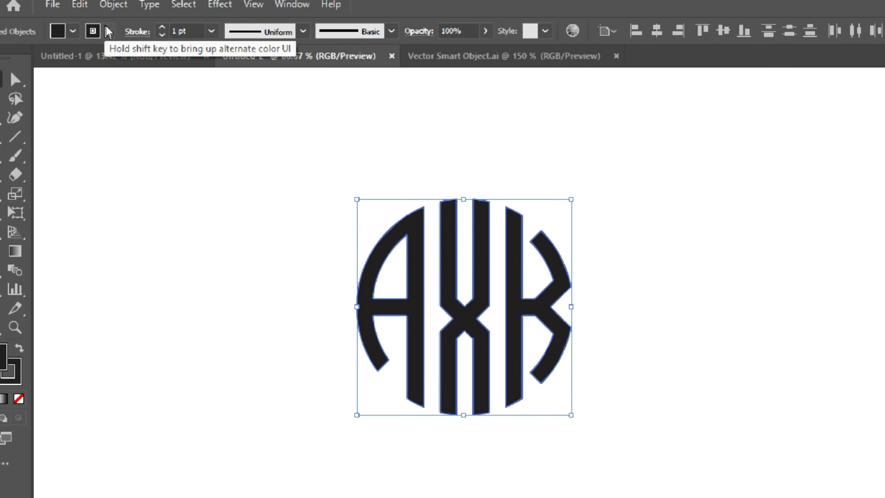
click(97, 31)
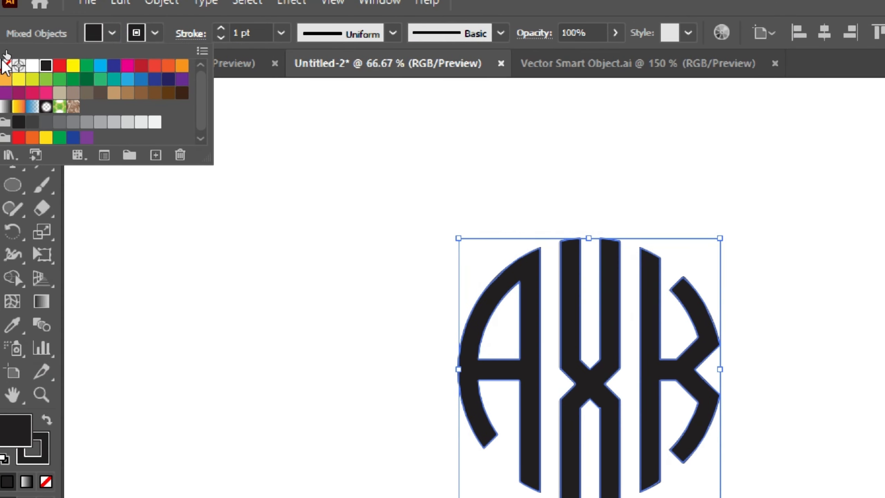
click(5, 65)
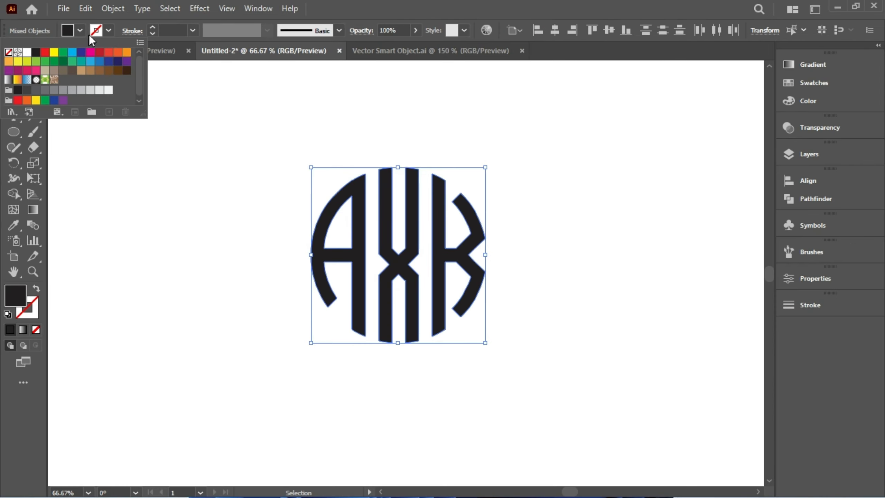
click(162, 115)
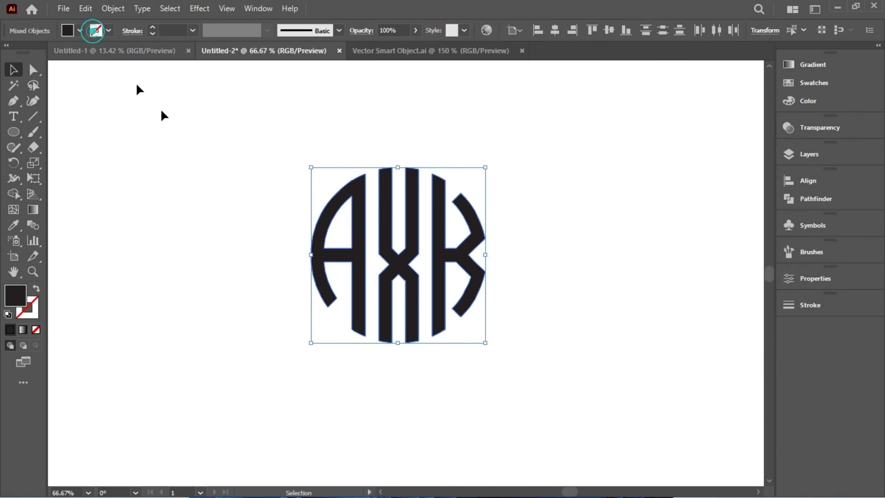
click(377, 153)
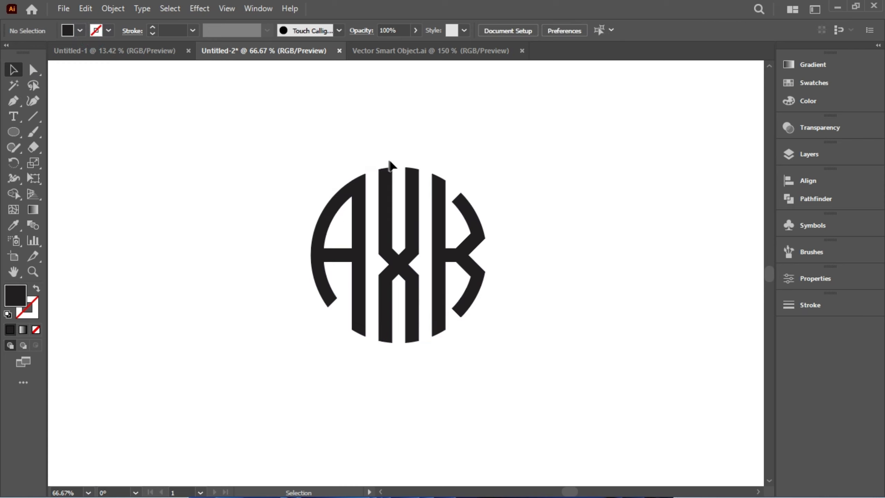
- Select the whole monogram and move it slightly up and to the left on the artboard
key(ctrl+minus)
scroll(396, 178, up, 2)
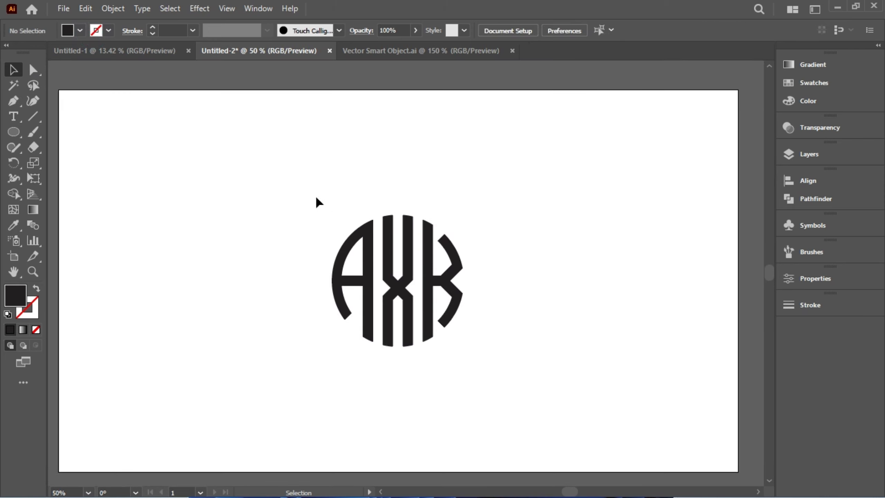
drag(317, 198, 475, 370)
drag(428, 283, 410, 264)
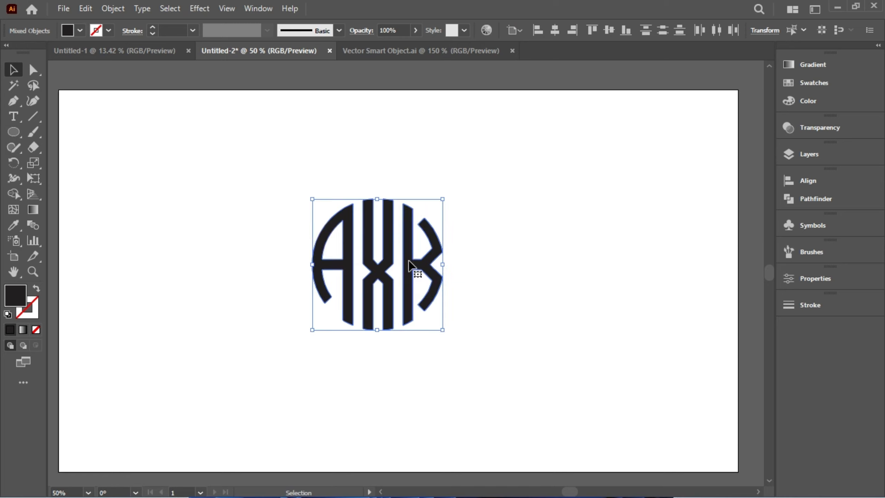
click(293, 220)
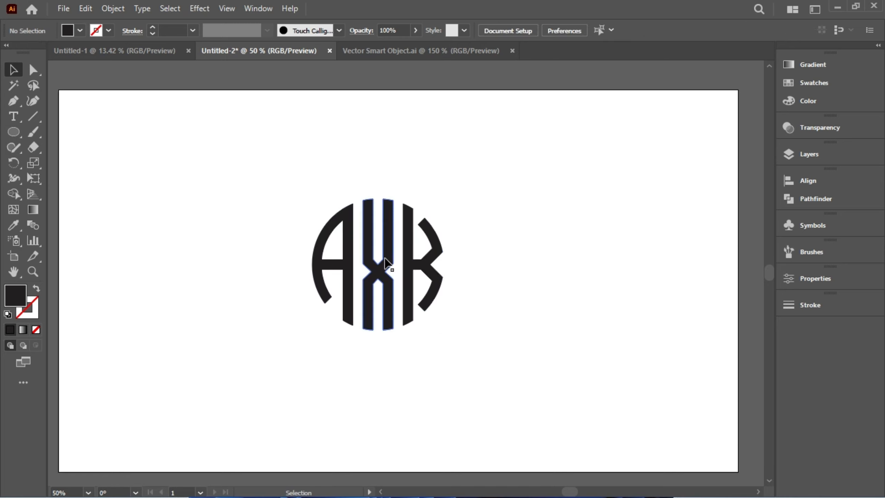
- Select all three letters of the monogram and nudge them down on the artboard
scroll(384, 262, down, 1)
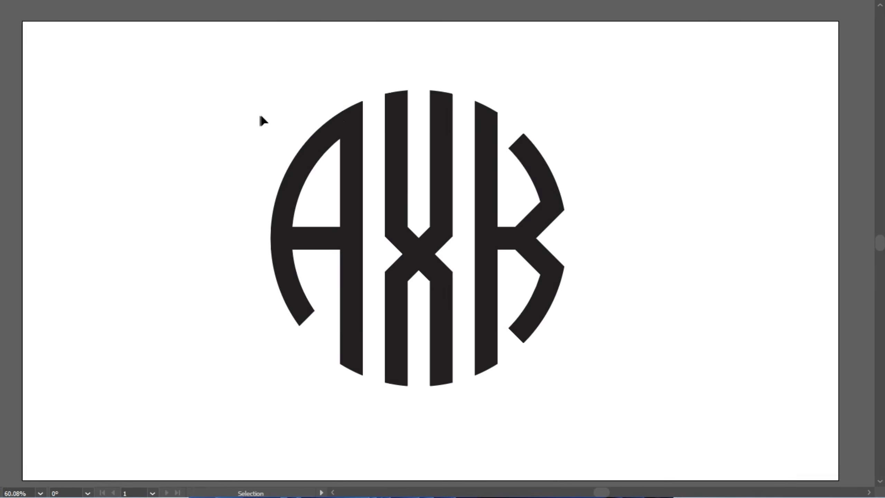
drag(259, 115, 625, 432)
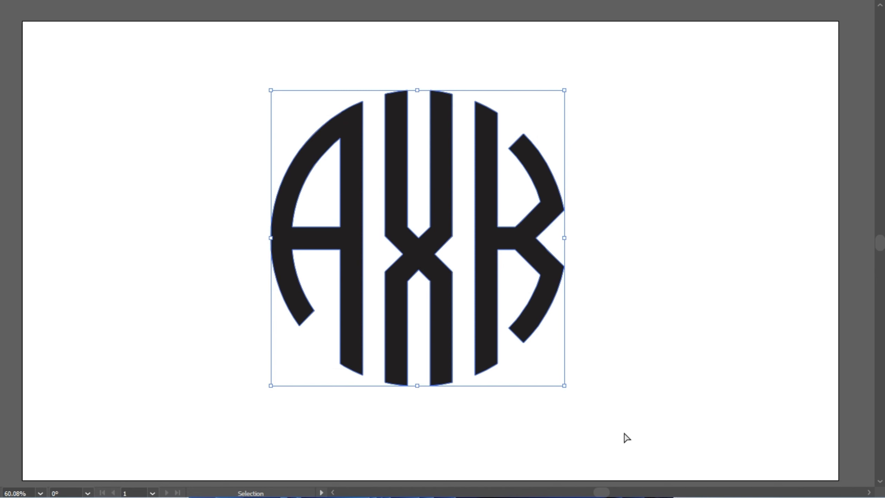
key(a)
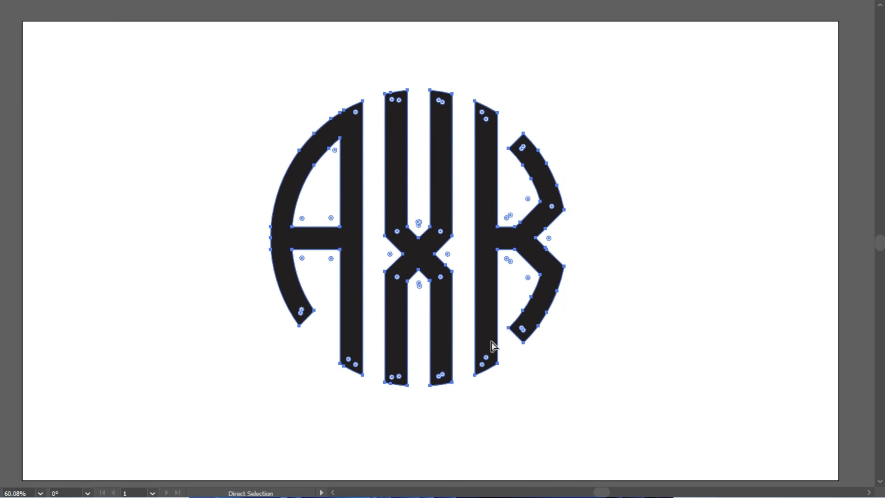
key(v)
key(shift+Down)
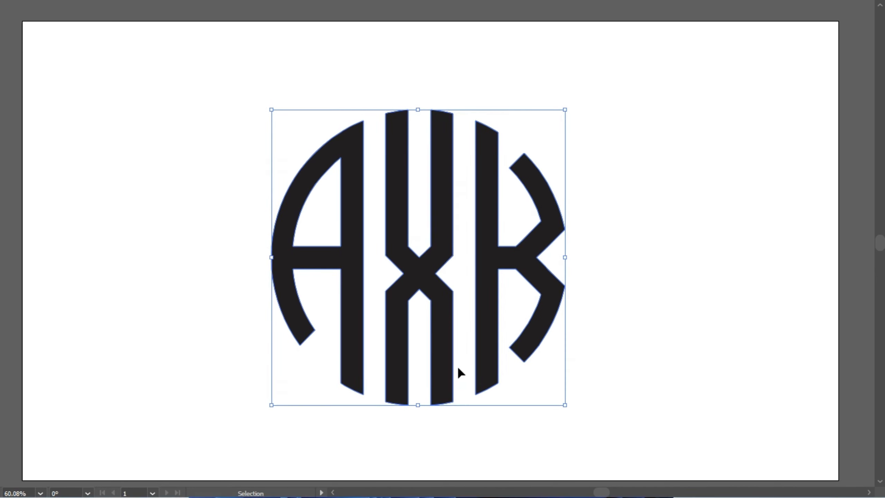
- Switch to Photoshop and paste the monogram as pixels into the Layer 61.psb document
key(alt+Tab)
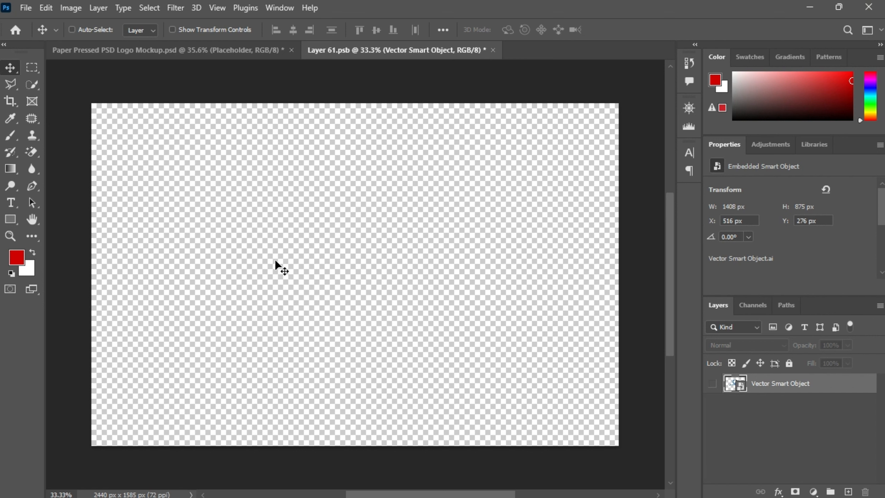
key(ctrl+v)
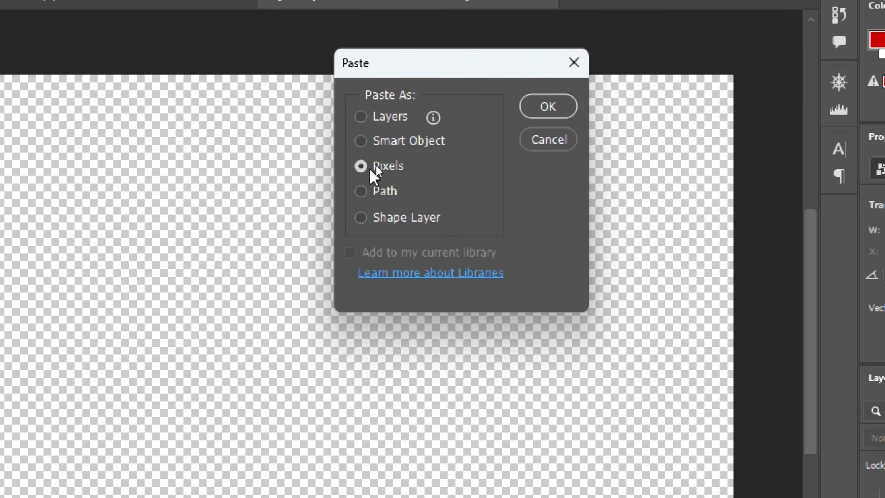
click(549, 107)
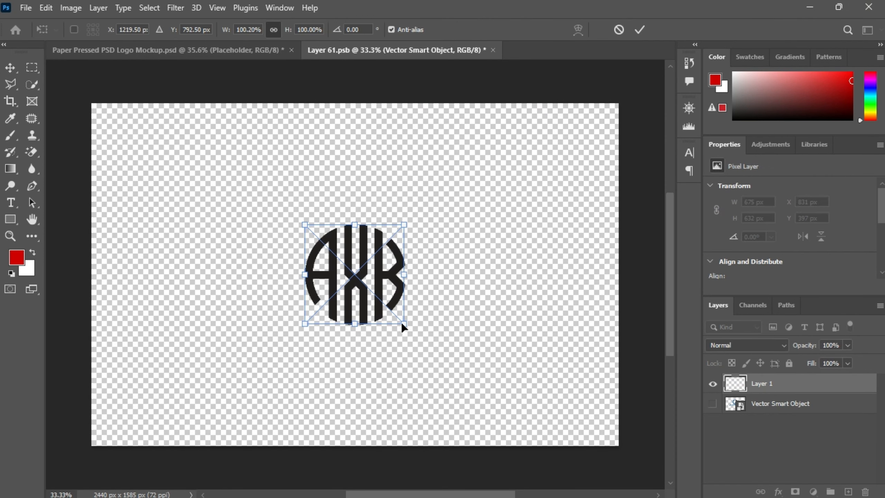
click(405, 326)
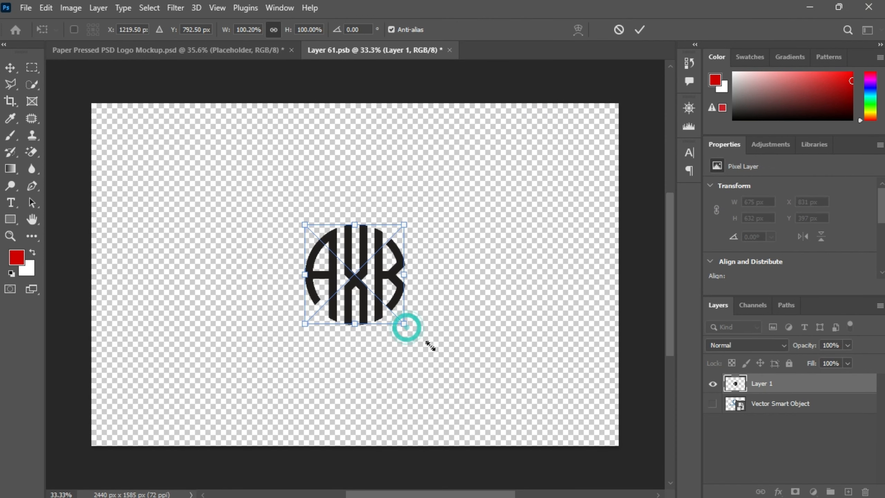
drag(441, 357, 449, 373)
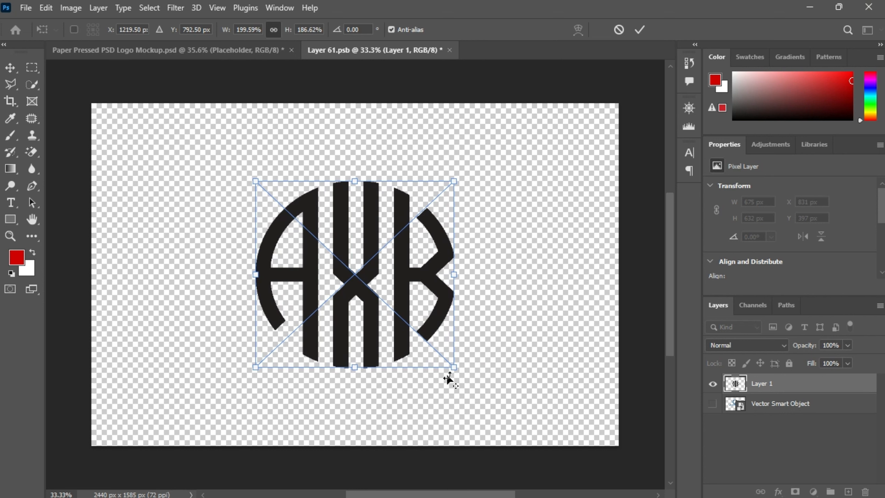
key(ctrl+z)
key(ctrl+z)
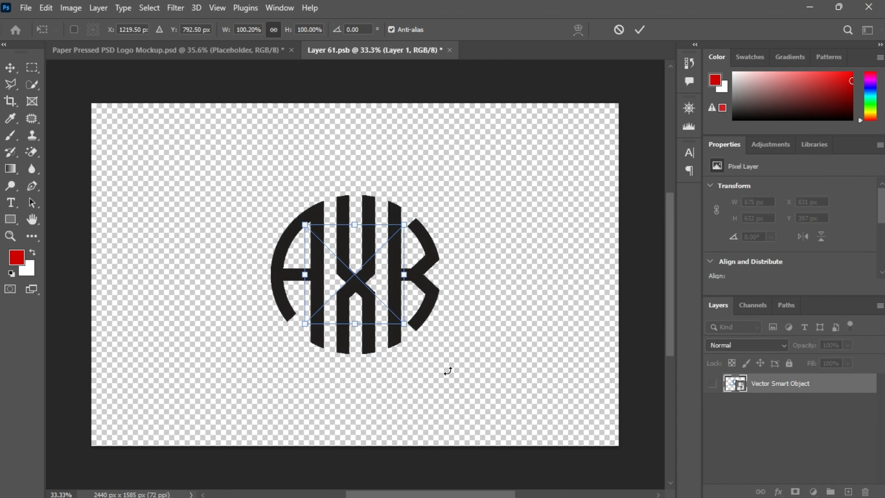
- Scale the pasted monogram proportionally from its center to about 179%, apply the transform and save the Layer 61.psb document
drag(405, 326, 442, 371)
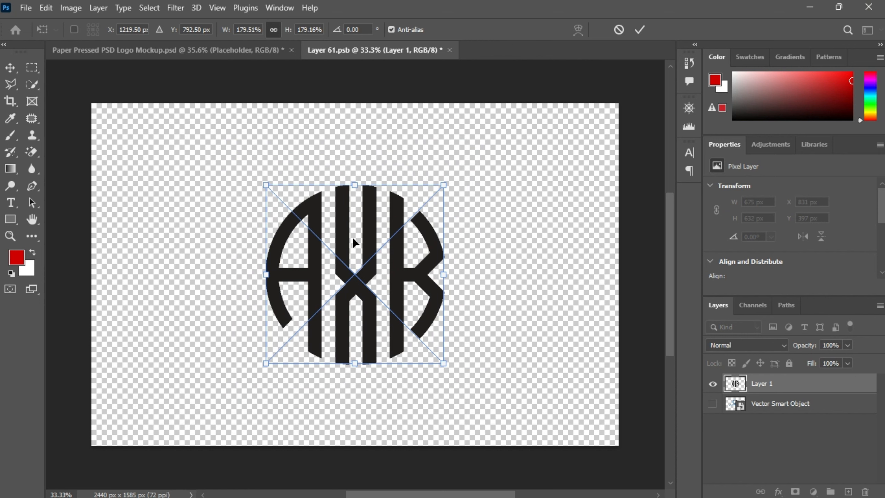
click(640, 29)
key(ctrl+s)
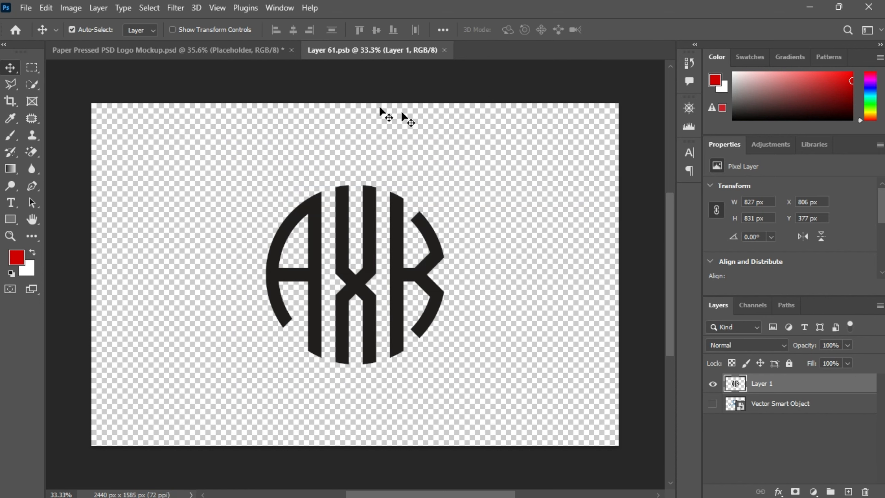
- Open the Paper Pressed PSD Logo Mockup document and inspect the pressed monogram up close and from farther out
click(263, 55)
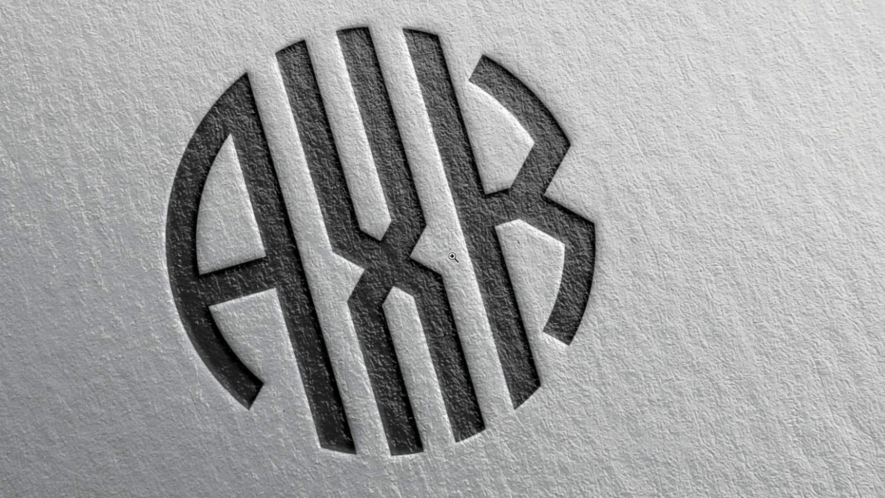
drag(381, 208, 424, 220)
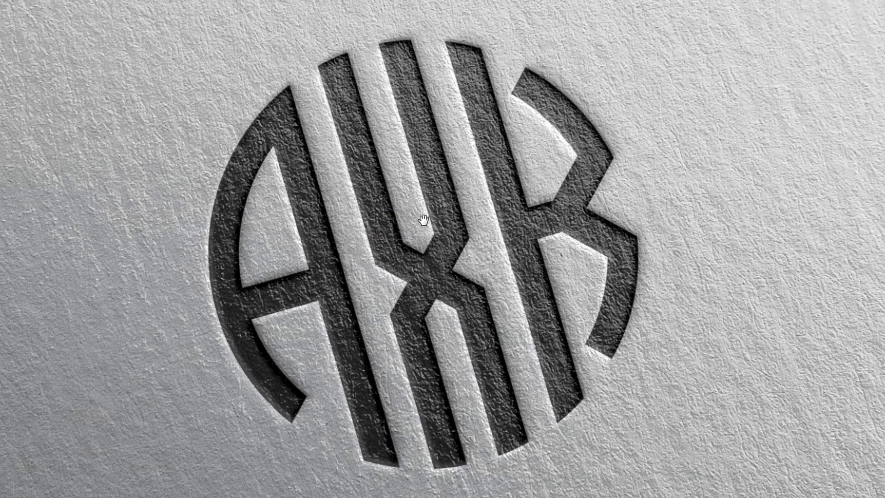
alt+click(445, 246)
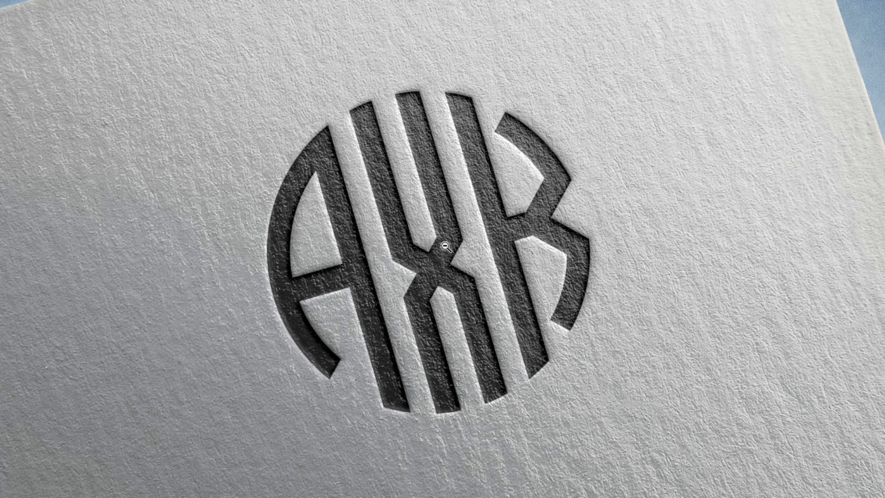